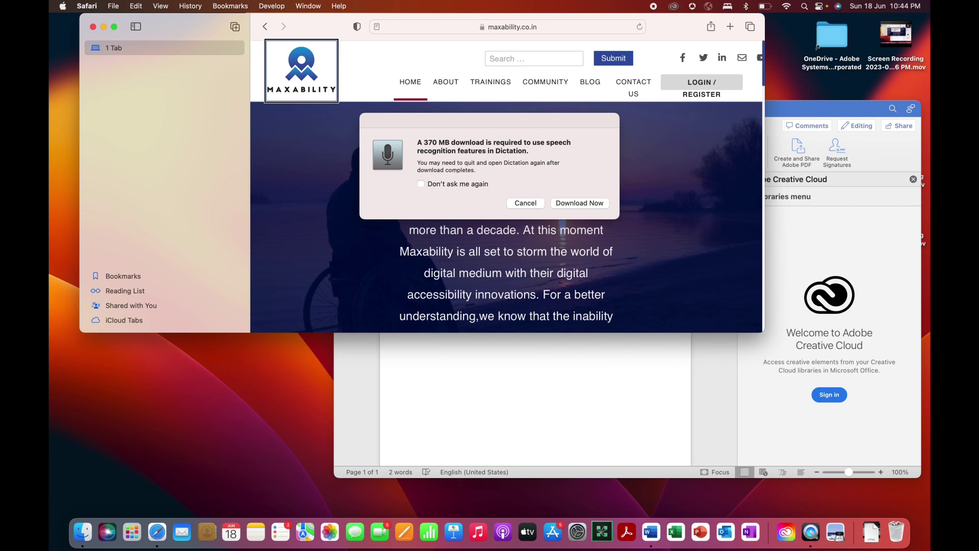
- Focus Safari's menu bar and step from Apple through Safari, File, Edit, View, History, Bookmarks, Develop to Help
key(ctrl+alt+m)
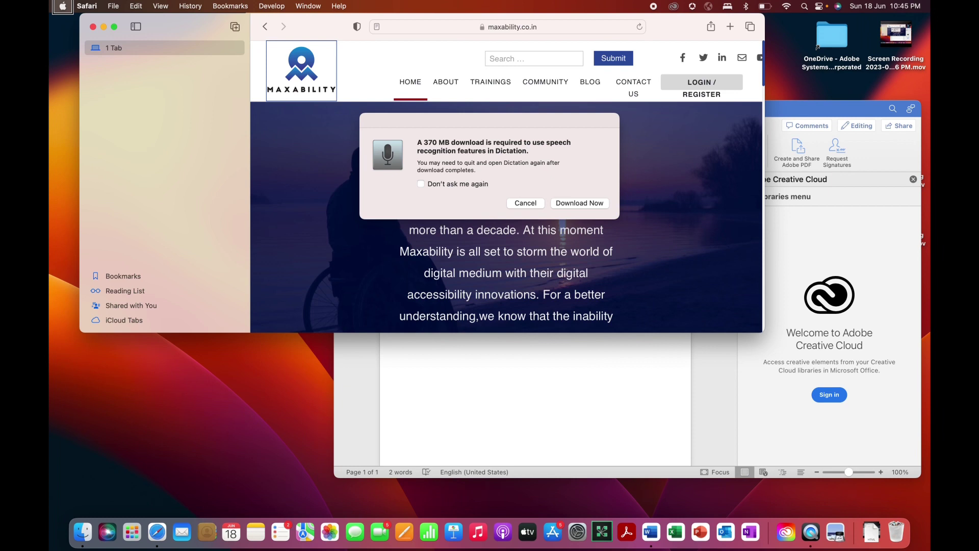
key(ctrl+alt+Right)
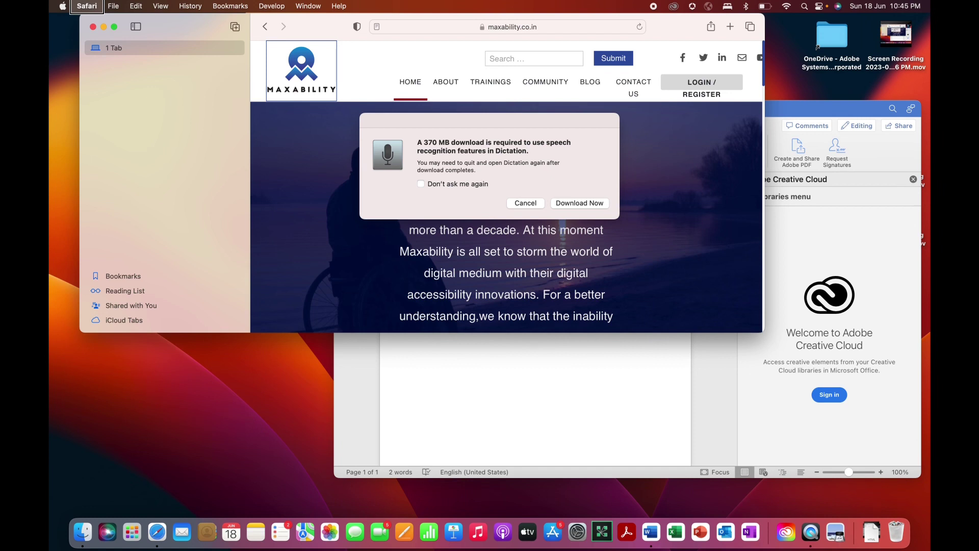
key(ctrl+alt+Right)
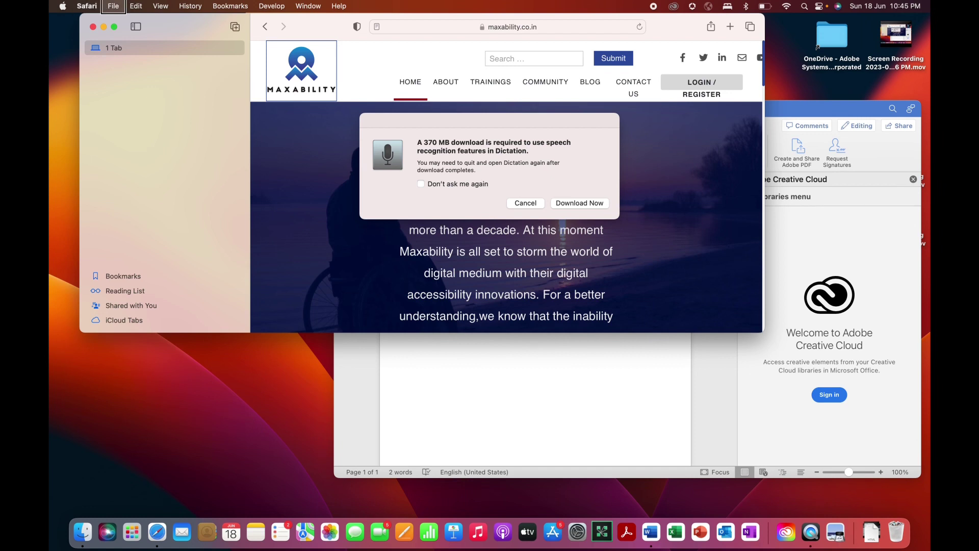
key(ctrl+alt+Right)
key(ctrl+alt+Right)
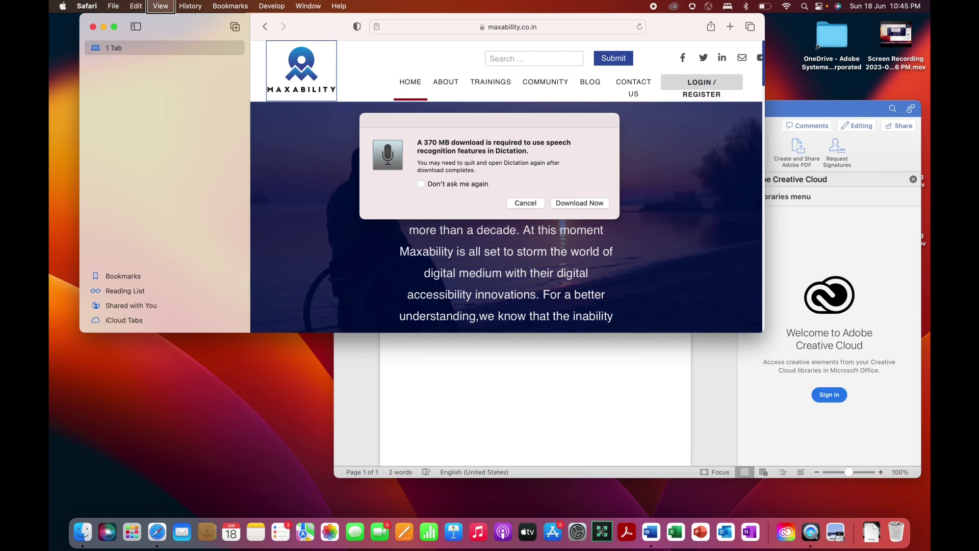
key(ctrl+alt+Right)
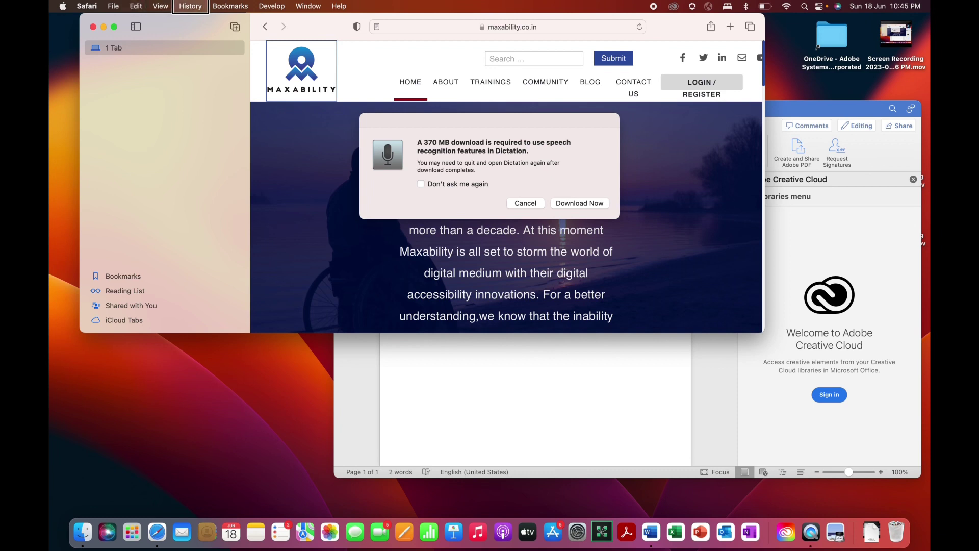
key(ctrl+alt+Right)
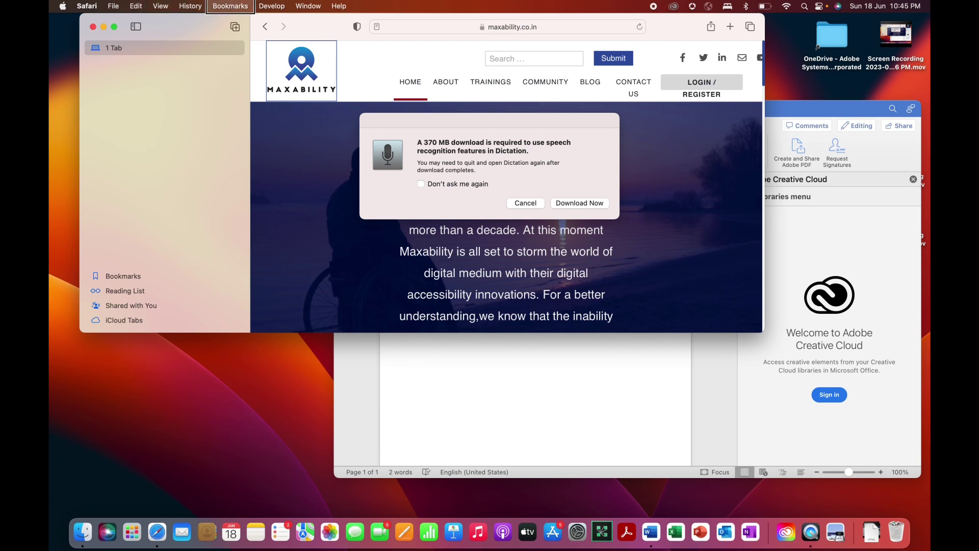
key(ctrl+alt+Right)
key(ctrl+alt+Right)
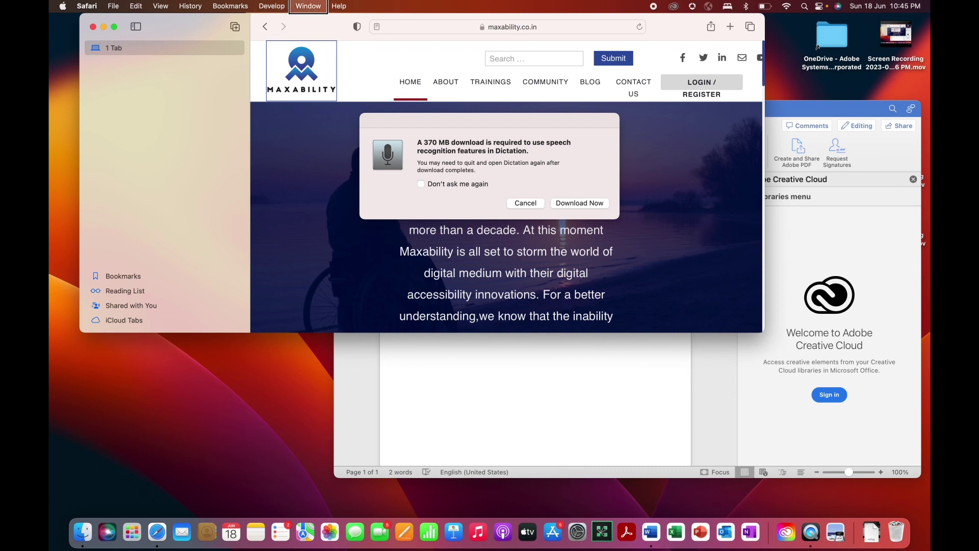
key(ctrl+alt+Right)
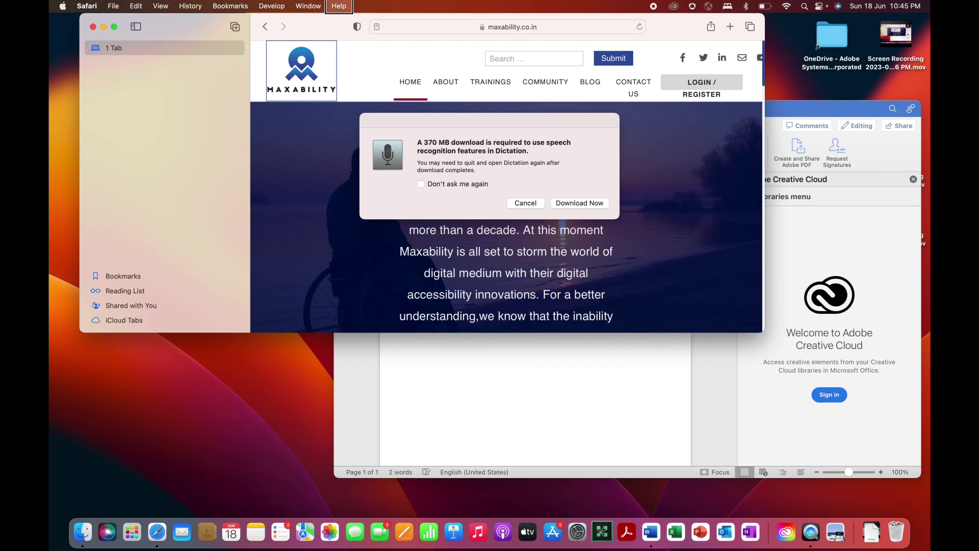
key(ctrl+alt+Right)
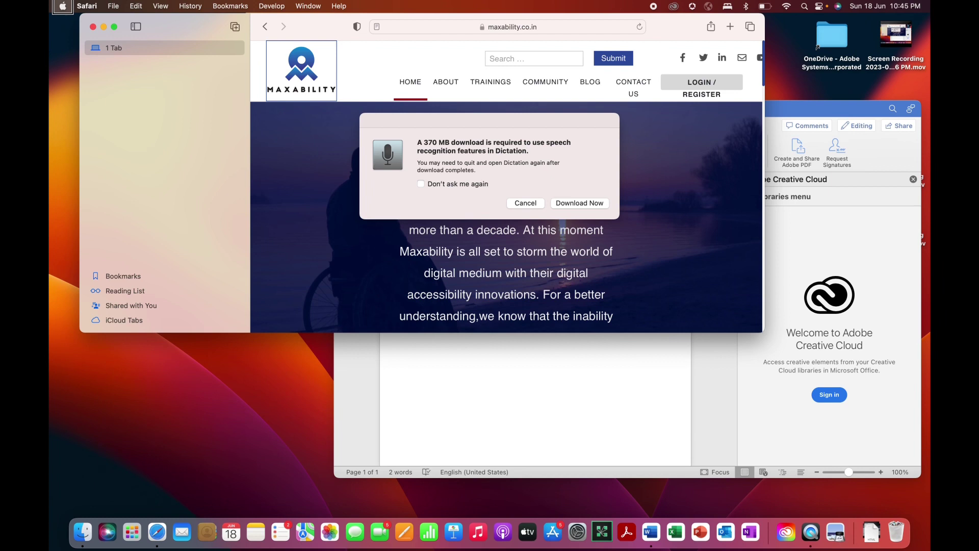
- Step across the menu bar again toward View, History and Bookmarks
key(ctrl+alt+Right)
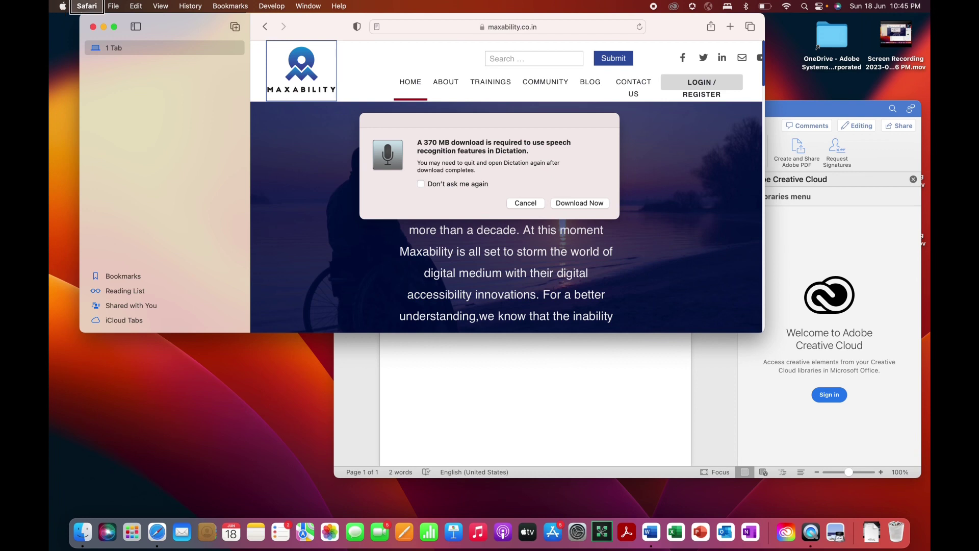
key(ctrl+alt+Right)
key(ctrl+alt+Right)
key(ctrl+alt+Right)
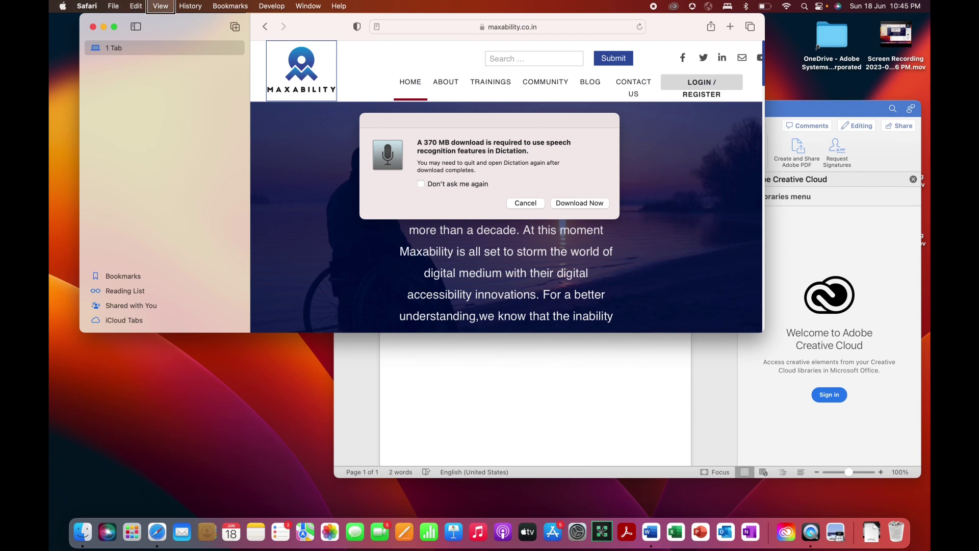
key(ctrl+alt+Right)
key(ctrl+alt+Right)
key(ctrl+alt+Right)
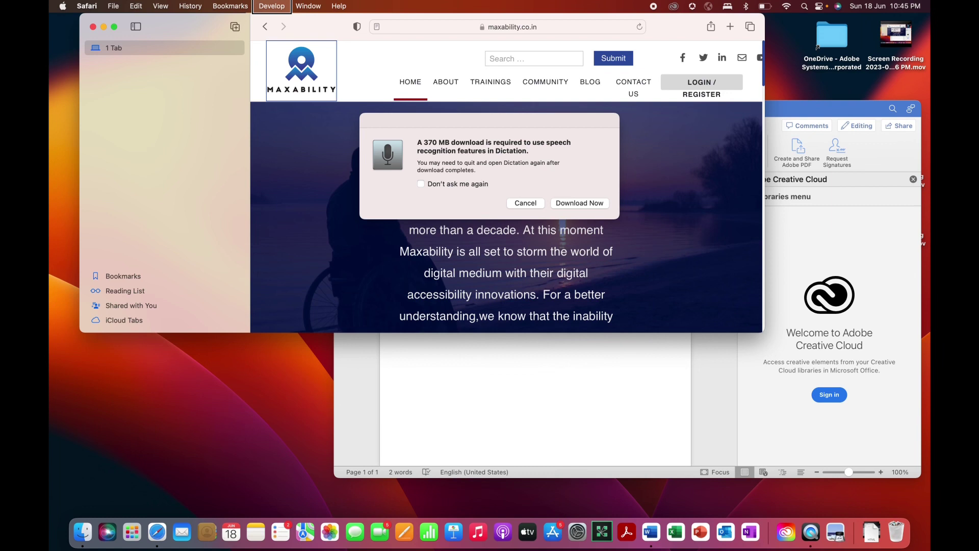
key(ctrl+alt+Right)
key(ctrl+alt+Right)
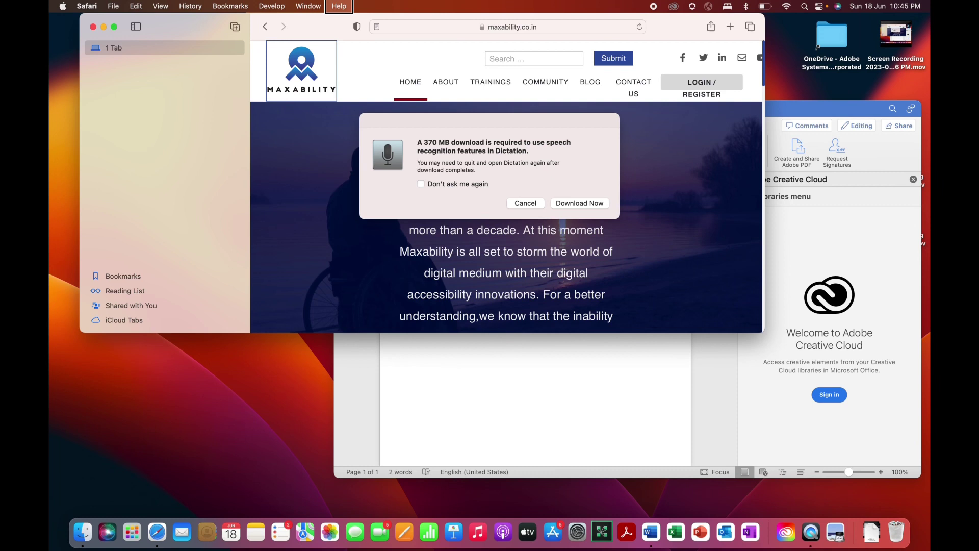
- Wrap menu focus back to the Apple menu
key(Right)
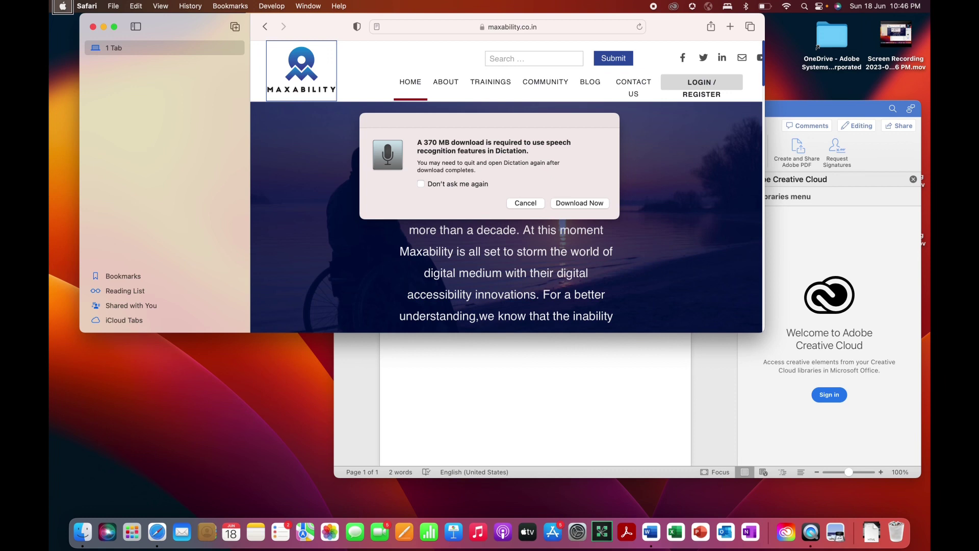
- Open the Apple menu and move from About This Mac to Log Out, wrapping to the top
key(ctrl+alt+space)
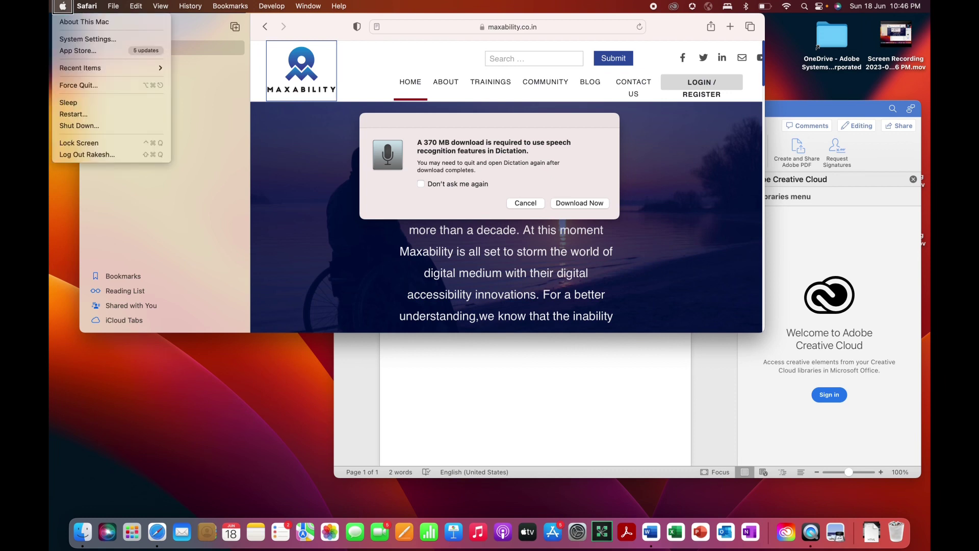
key(Down)
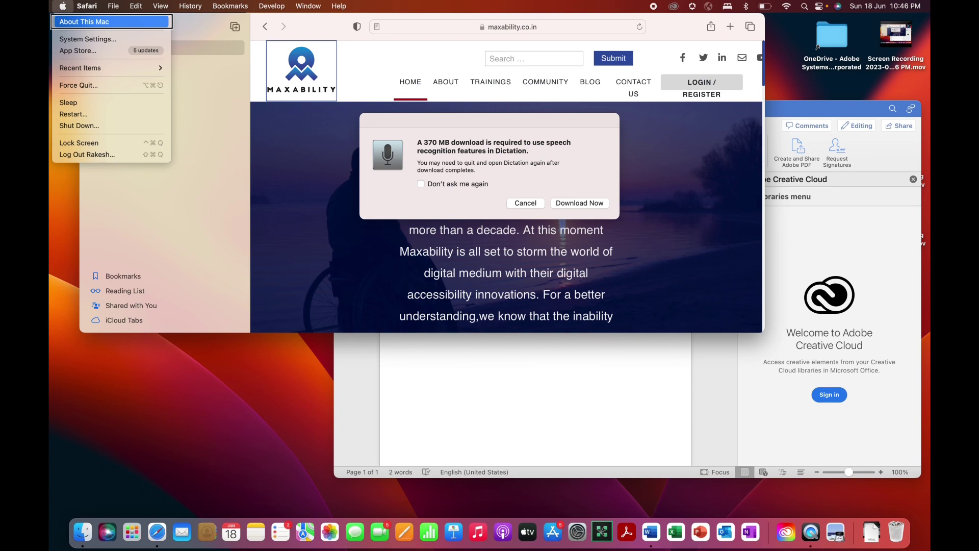
key(Down)
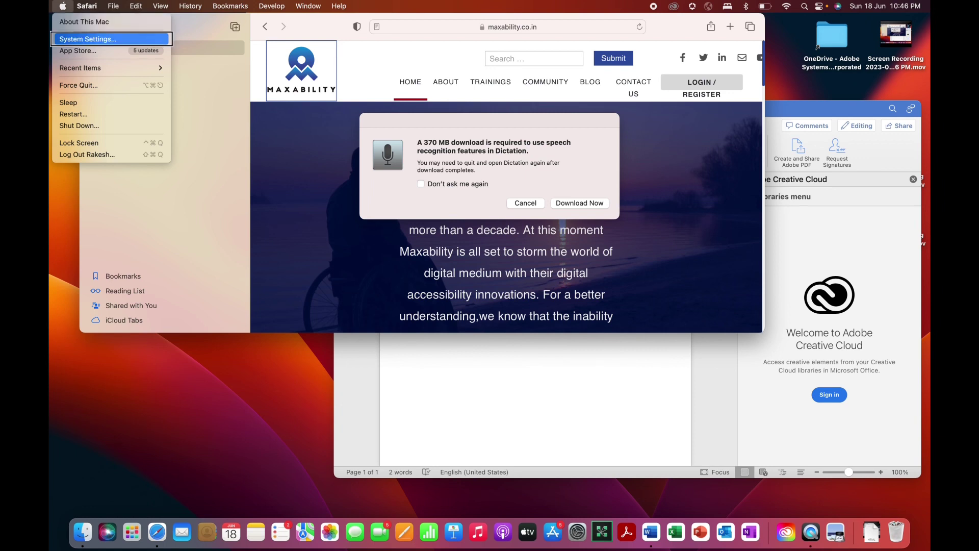
key(Down)
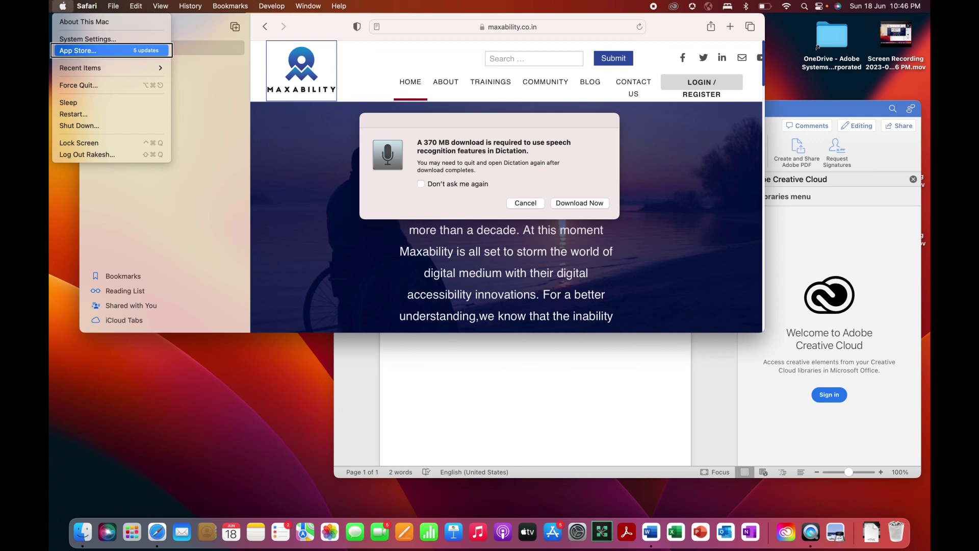
key(Down)
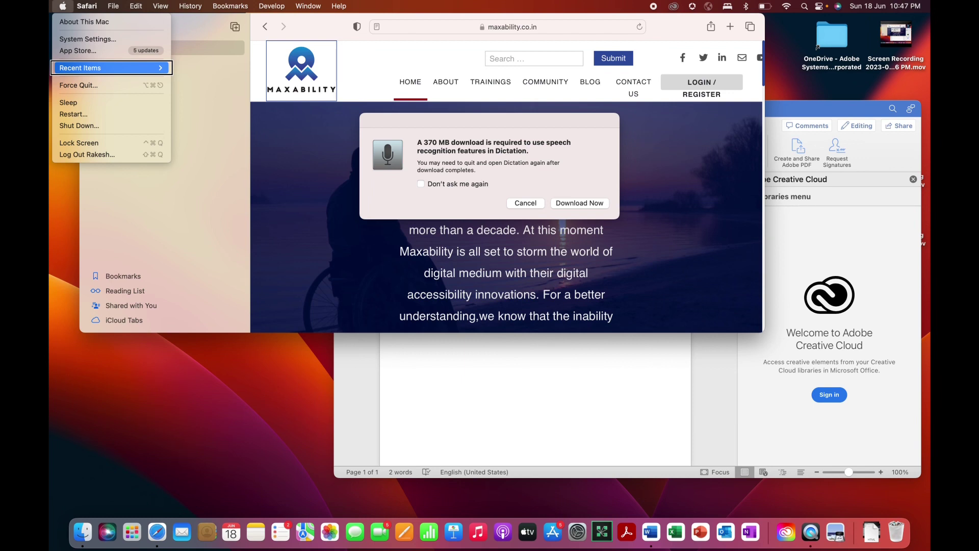
key(Down)
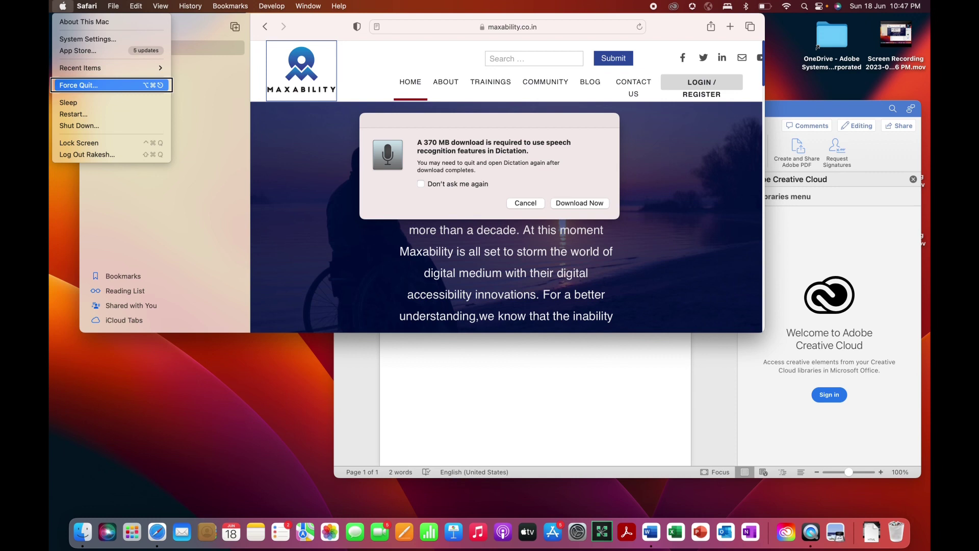
key(Down)
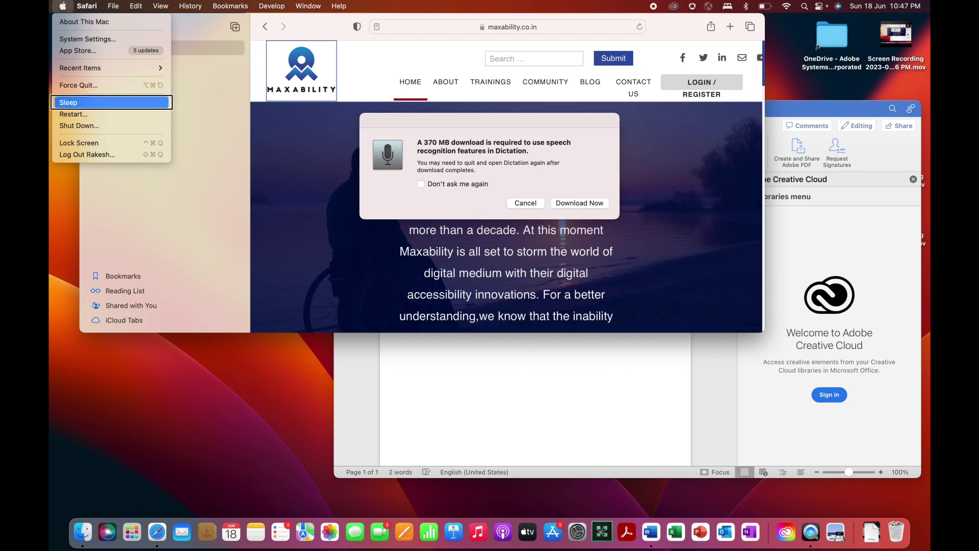
key(Down)
key(Down)
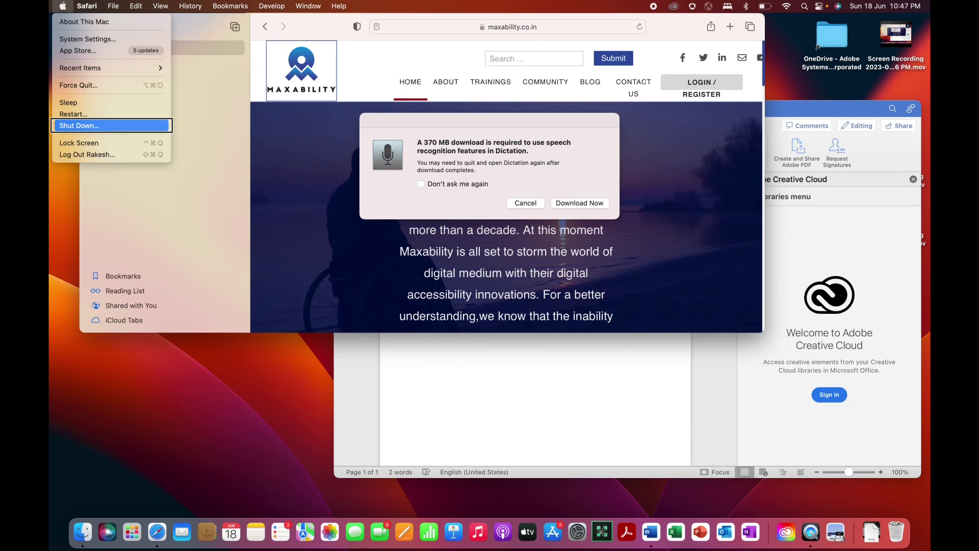
key(Down)
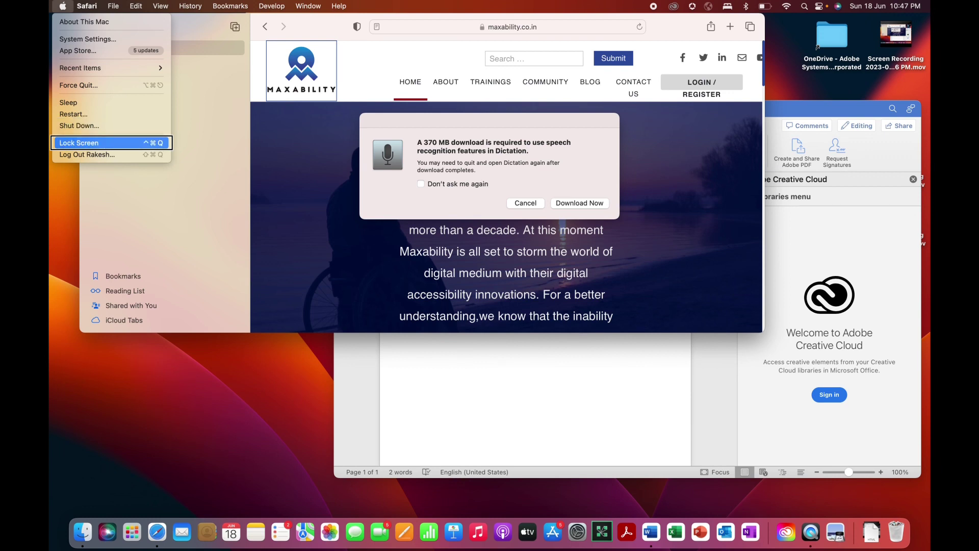
key(Down)
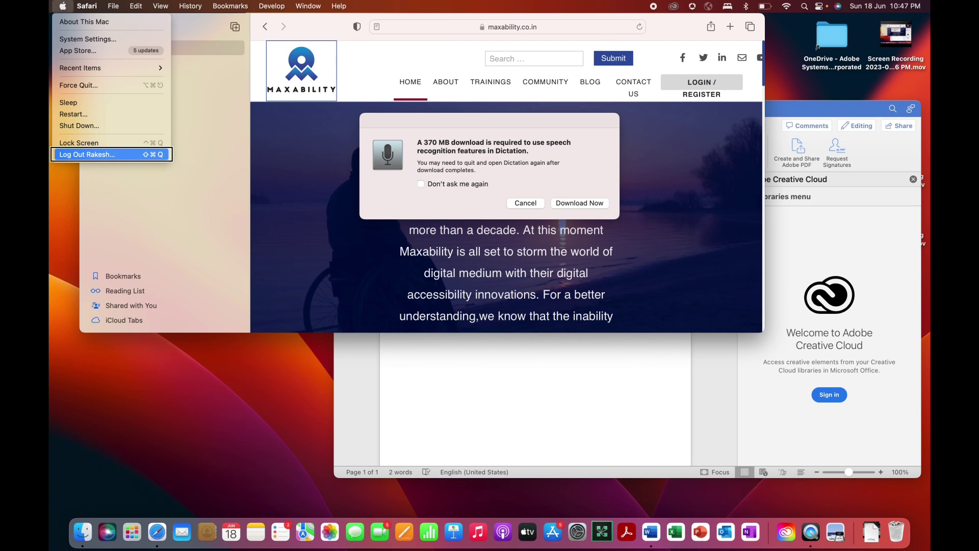
key(Down)
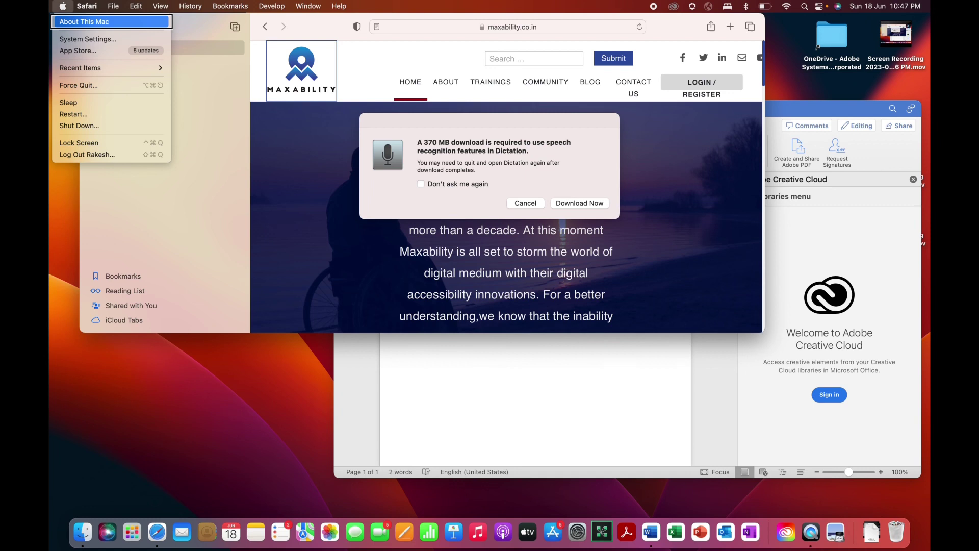
- Open the Safari menu and move from About Safari to Quit Safari, wrapping to the top
key(Right)
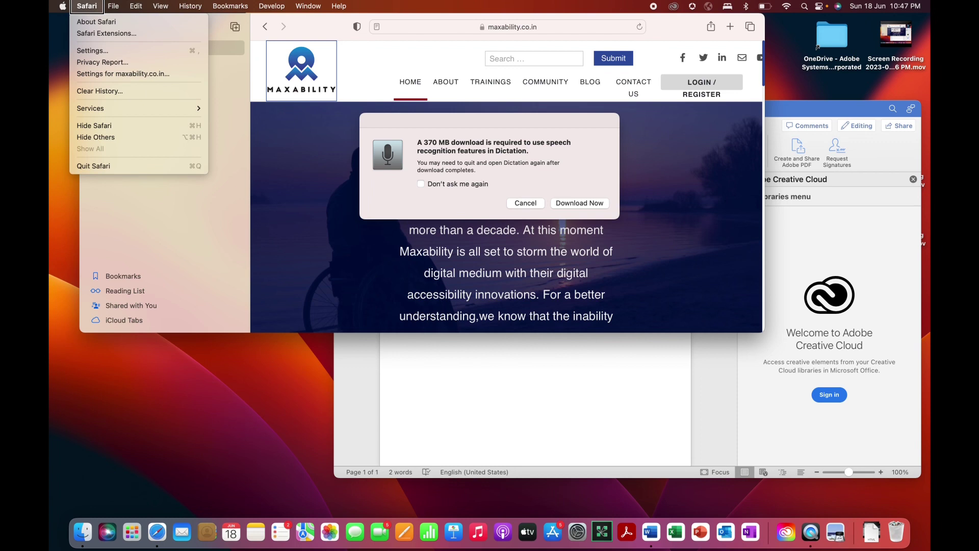
key(Down)
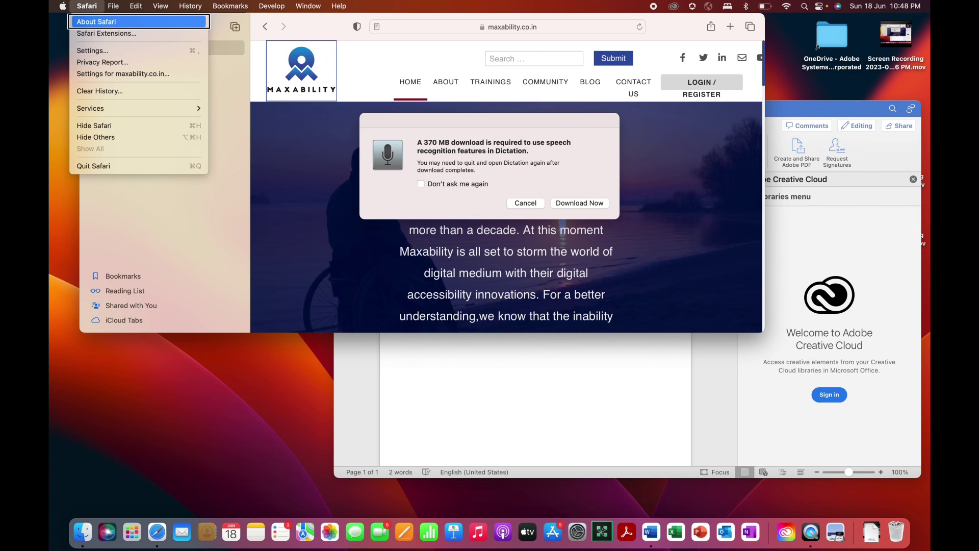
key(Down)
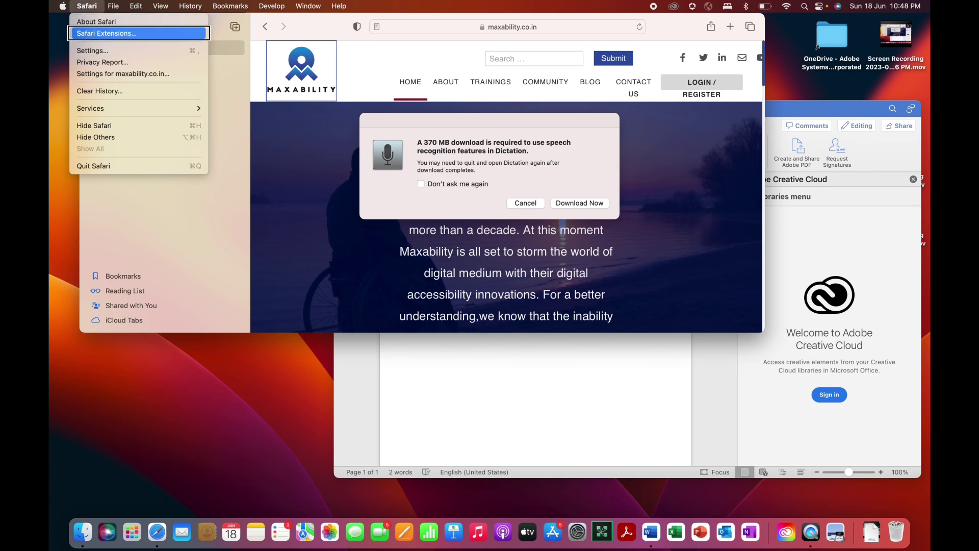
key(Down)
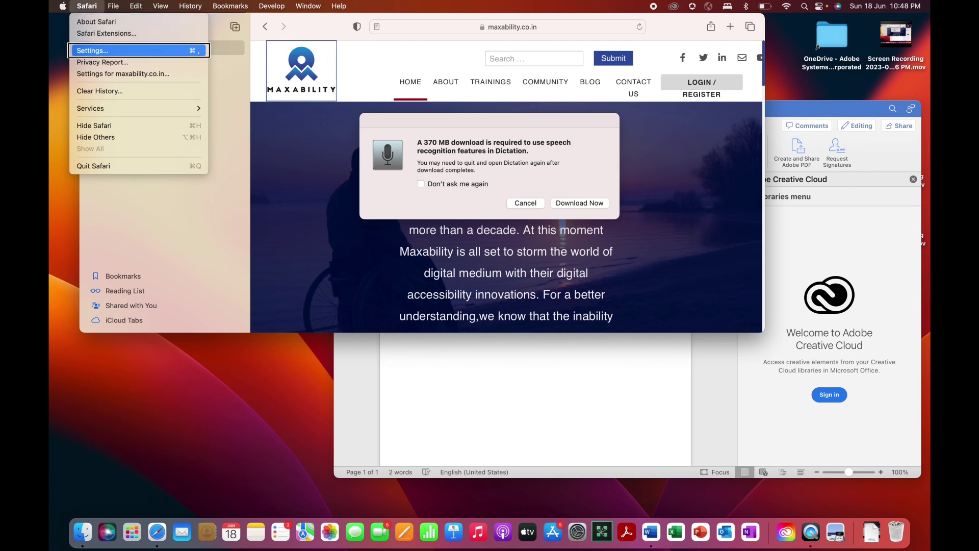
key(Down)
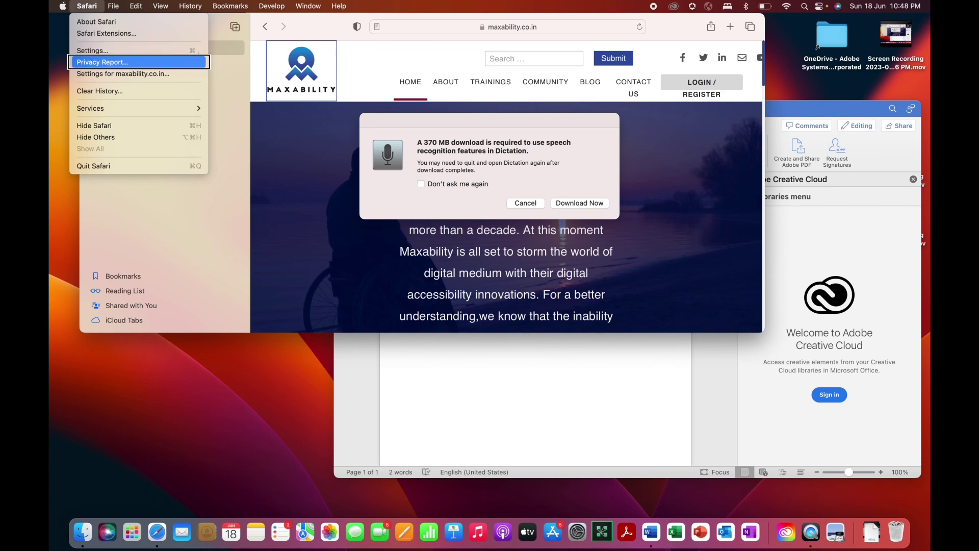
key(Down)
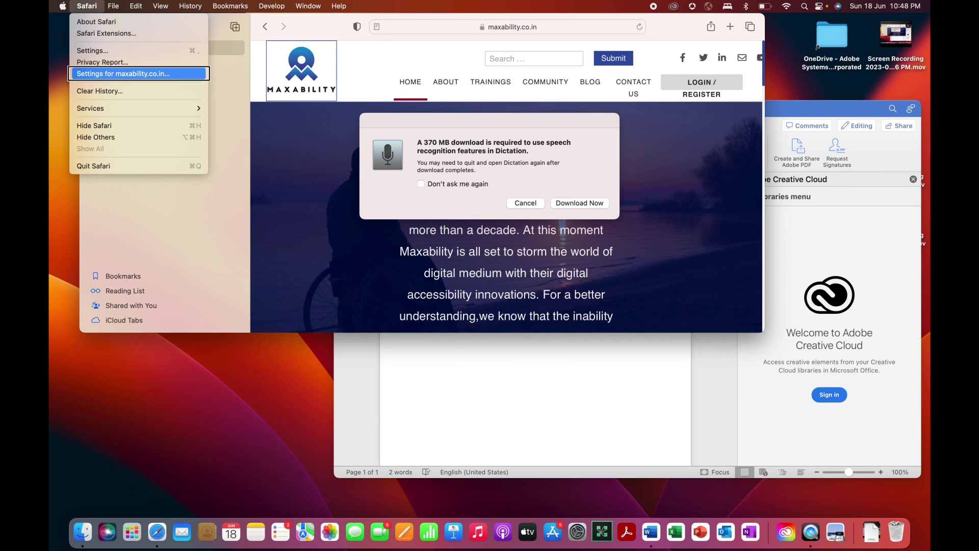
key(Down)
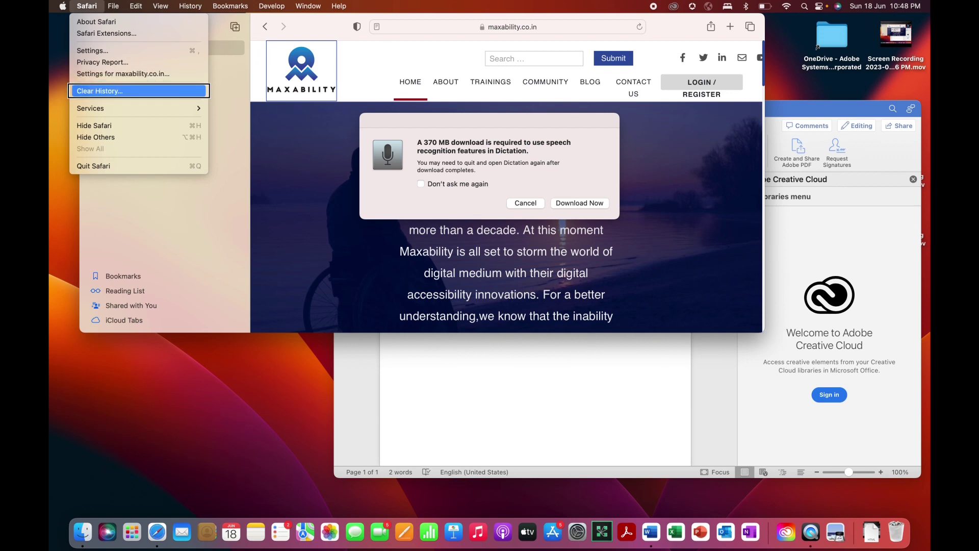
key(Down)
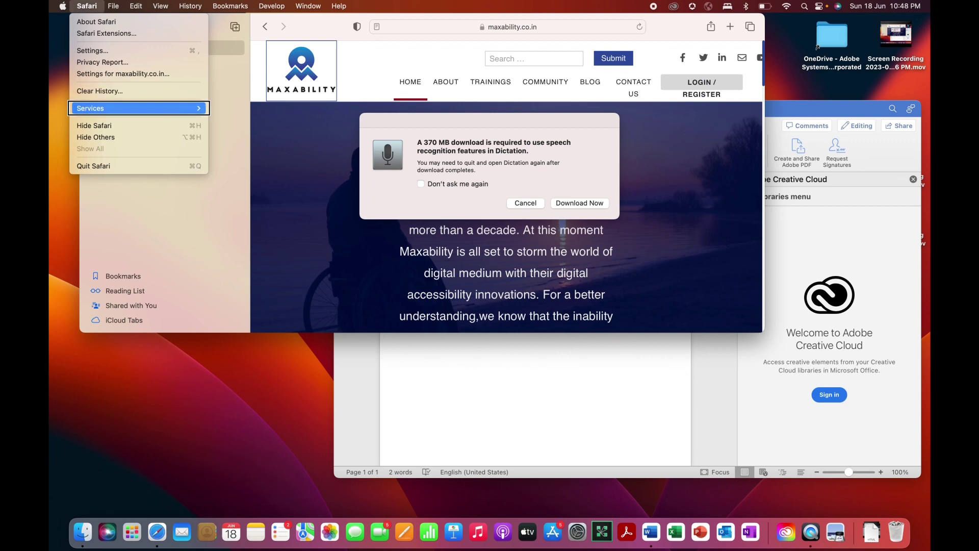
key(Down)
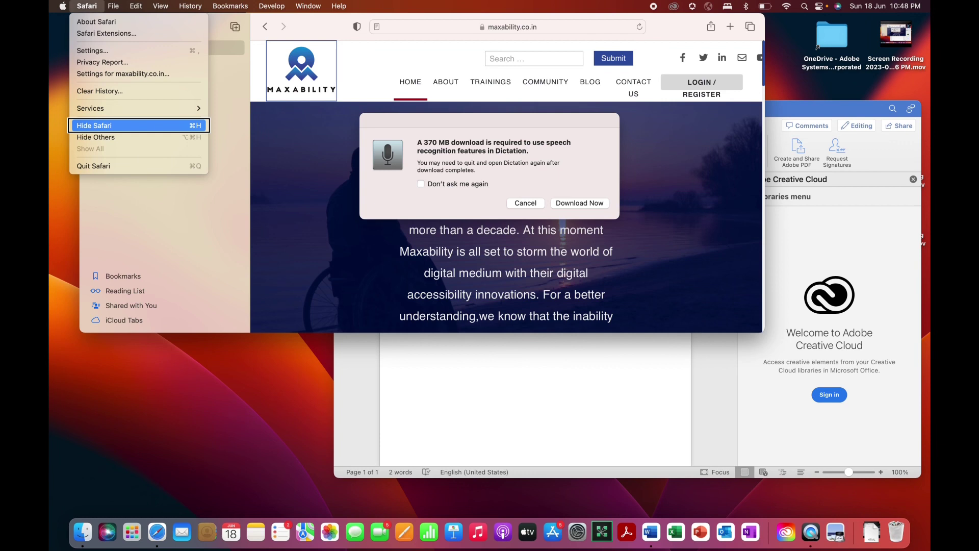
key(Down)
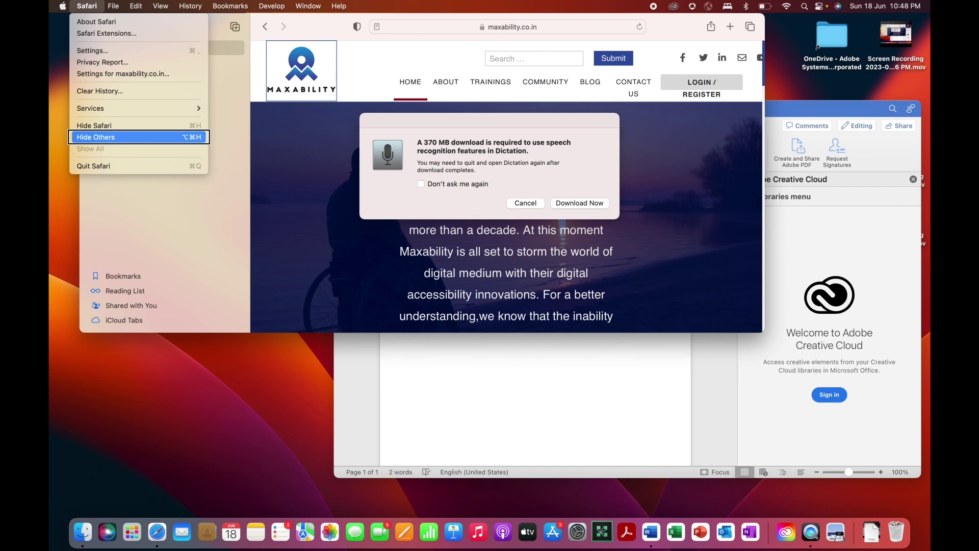
key(Down)
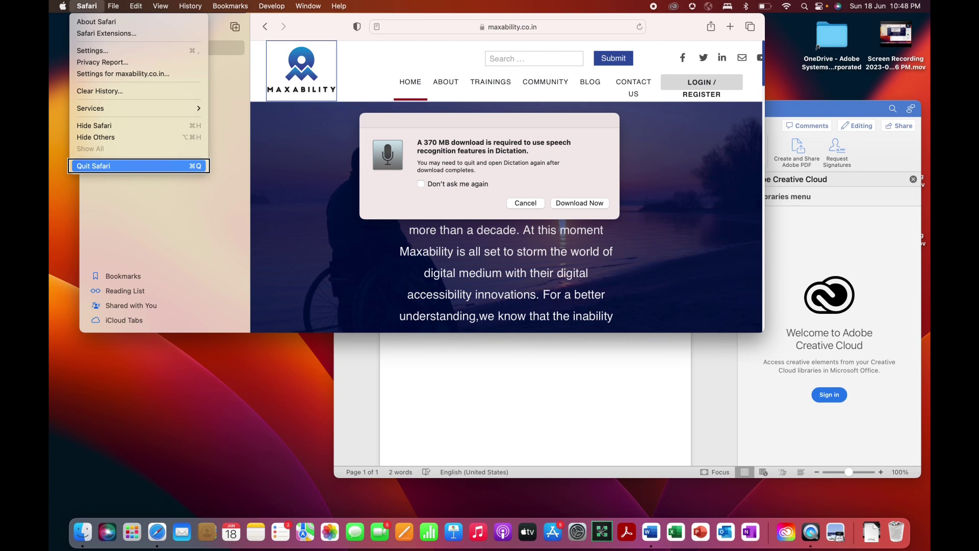
key(Down)
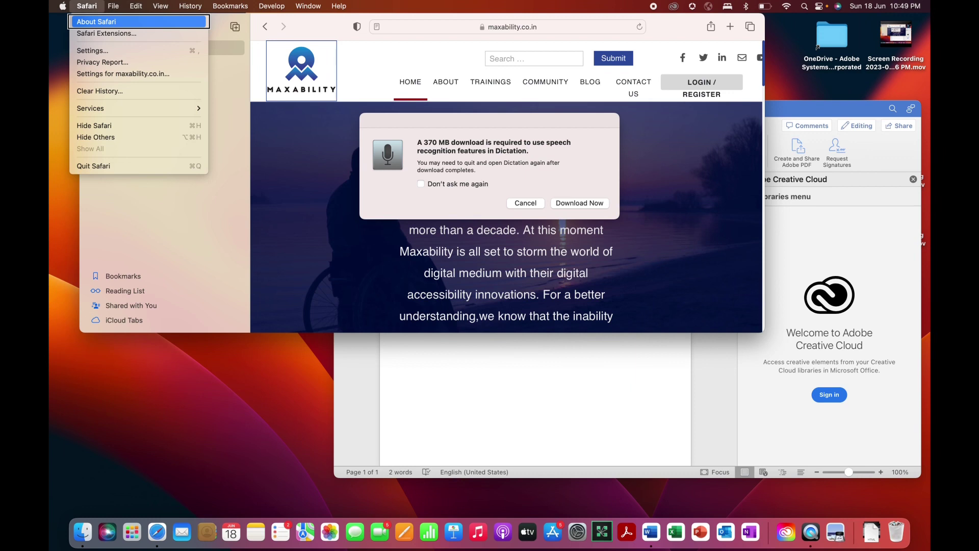
- Move on to the File and Edit menus, then switch from Safari to Microsoft Word
key(Right)
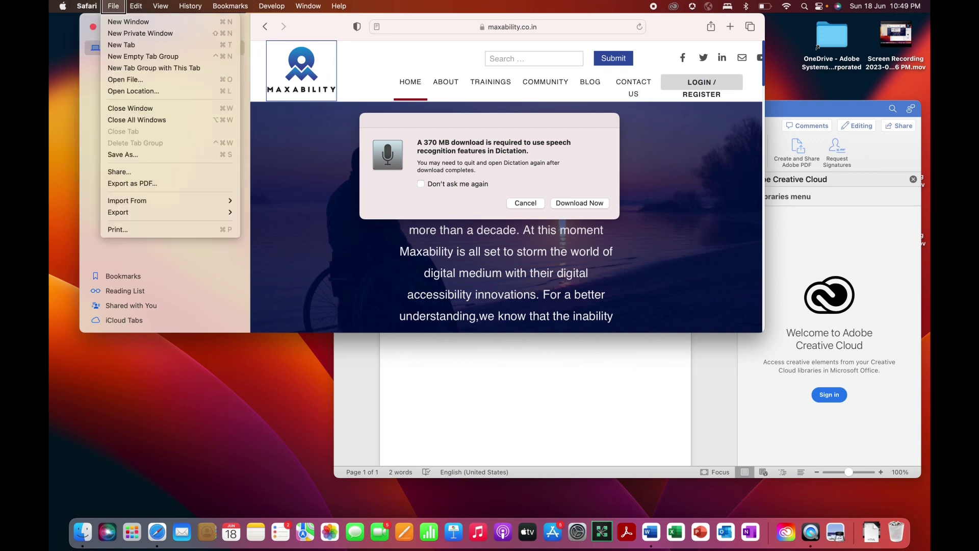
key(Right)
key(Right)
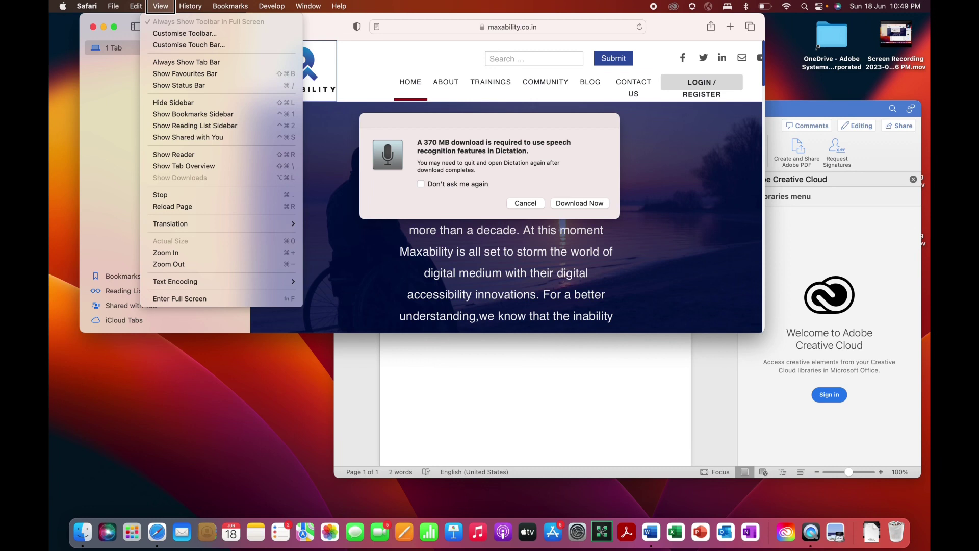
key(super+Tab)
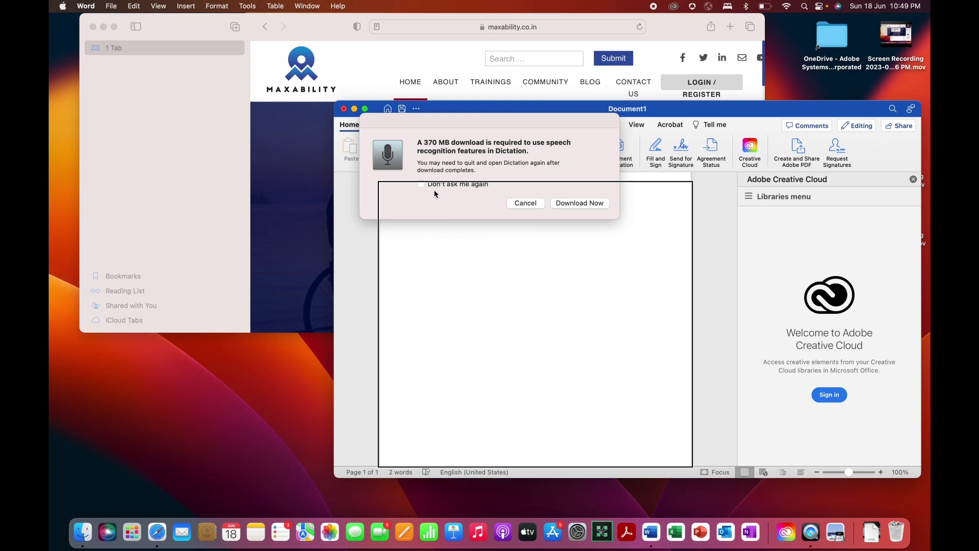
- Open the Word menu showing About Microsoft Word, Preferences and Quit Word
click(63, 7)
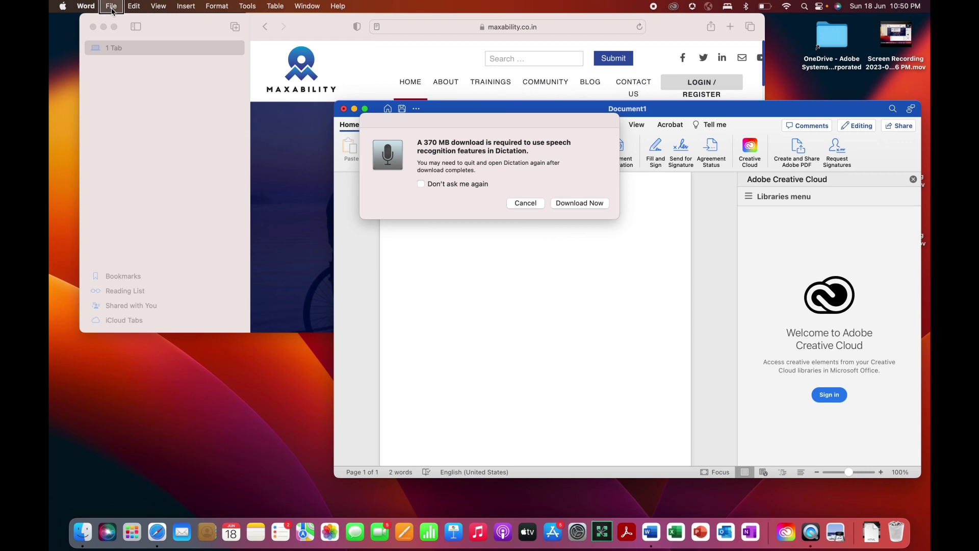
click(86, 11)
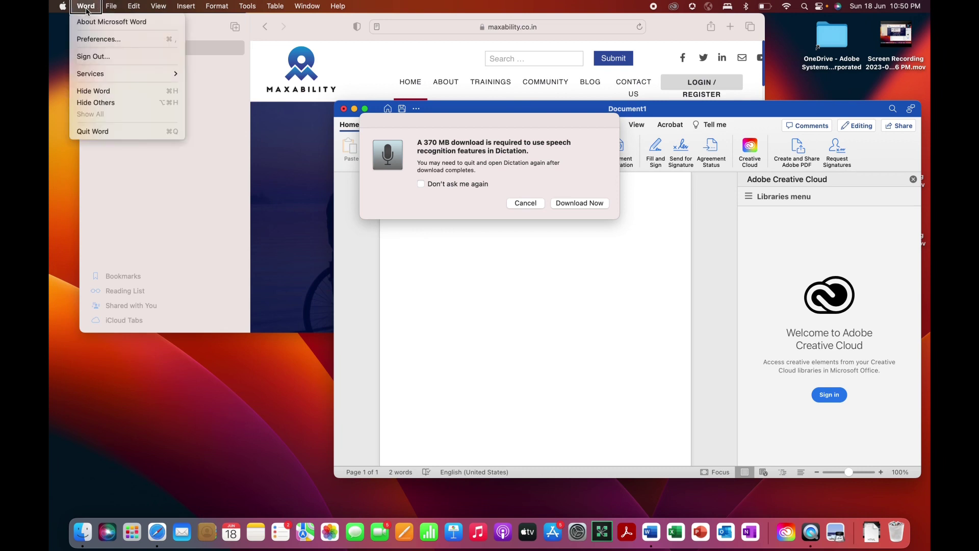